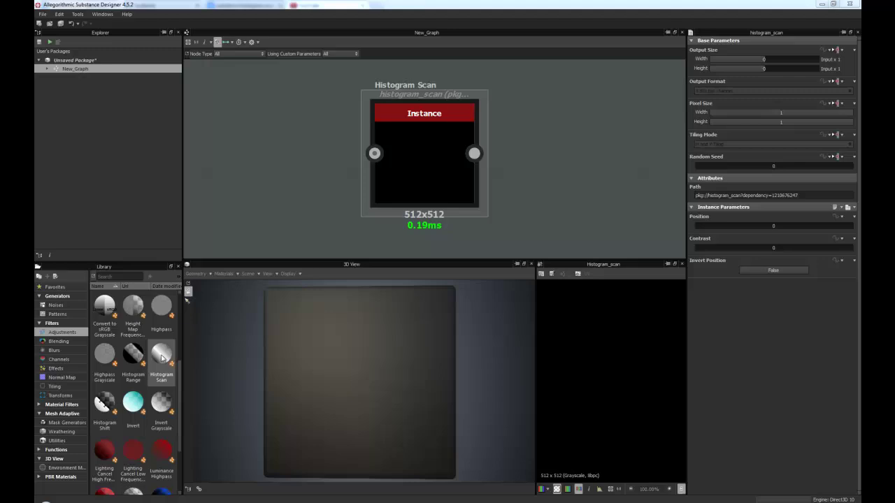
{"action": "left_click_drag", "start_coordinate": [161, 357], "coordinate": [261, 169]}
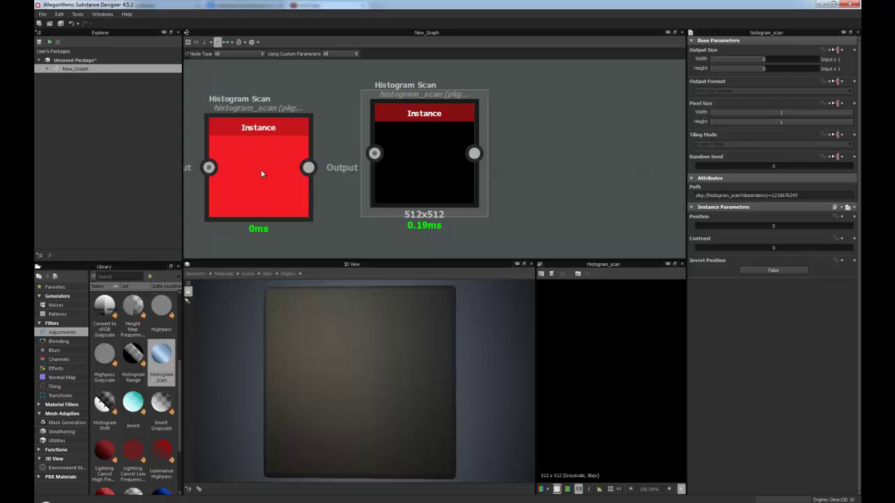
{"action": "key", "text": "Delete"}
{"action": "left_click", "coordinate": [424, 163]}
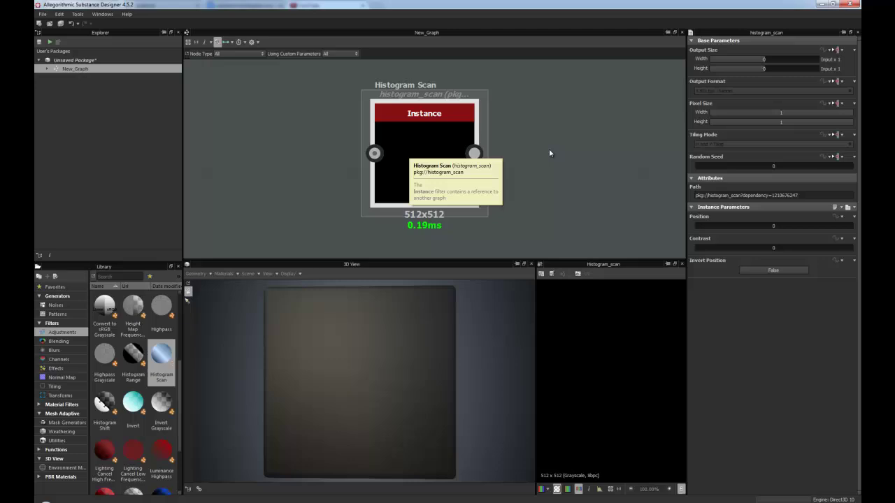
Step: Move the Diffuse output node away from the Specular output, closer to the Histogram Scan node
{"action": "scroll", "coordinate": [534, 161], "scroll_direction": "down", "scroll_amount": 4}
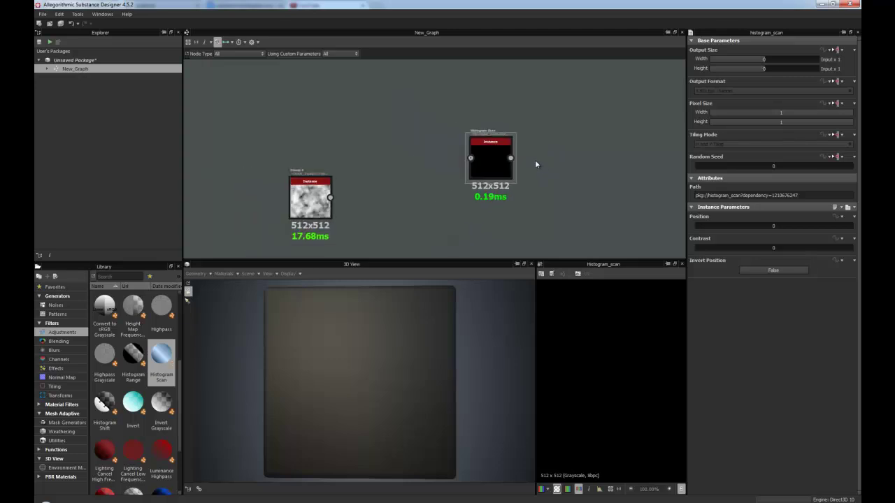
{"action": "middle_click_drag", "start_coordinate": [557, 160], "coordinate": [392, 158]}
{"action": "scroll", "coordinate": [453, 158], "scroll_direction": "up", "scroll_amount": 3}
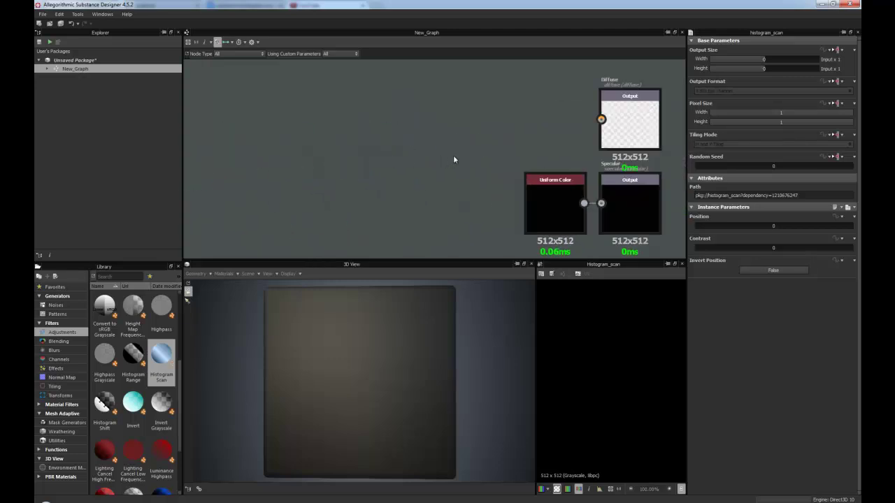
{"action": "middle_click_drag", "start_coordinate": [541, 125], "coordinate": [467, 140]}
{"action": "left_click_drag", "start_coordinate": [560, 134], "coordinate": [329, 142]}
{"action": "middle_click_drag", "start_coordinate": [330, 142], "coordinate": [352, 121]}
{"action": "scroll", "coordinate": [503, 130], "scroll_direction": "down", "scroll_amount": 2}
{"action": "scroll", "coordinate": [517, 139], "scroll_direction": "down", "scroll_amount": 3}
{"action": "scroll", "coordinate": [486, 150], "scroll_direction": "up", "scroll_amount": 4}
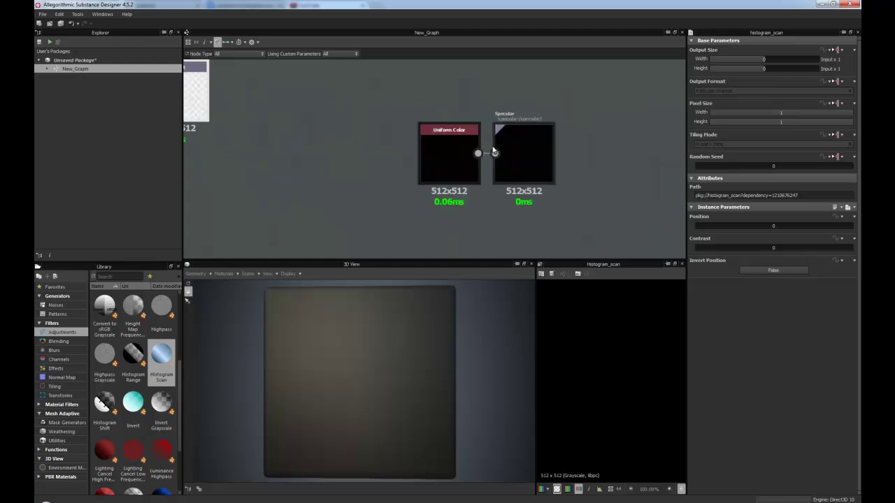
Step: Shift the Histogram Scan node slightly left, between the Clouds 2 node and the Diffuse output
{"action": "scroll", "coordinate": [479, 154], "scroll_direction": "down", "scroll_amount": 3}
{"action": "middle_click_drag", "start_coordinate": [360, 178], "coordinate": [438, 181]}
{"action": "scroll", "coordinate": [437, 180], "scroll_direction": "up", "scroll_amount": 2}
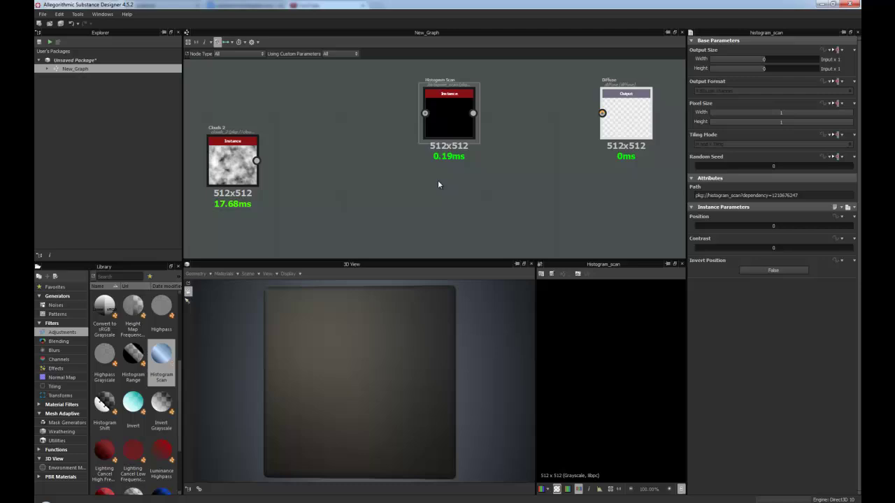
{"action": "middle_click_drag", "start_coordinate": [449, 110], "coordinate": [450, 123]}
{"action": "left_click_drag", "start_coordinate": [451, 123], "coordinate": [428, 123]}
{"action": "scroll", "coordinate": [436, 172], "scroll_direction": "up", "scroll_amount": 1}
{"action": "middle_click_drag", "start_coordinate": [436, 172], "coordinate": [487, 175]}
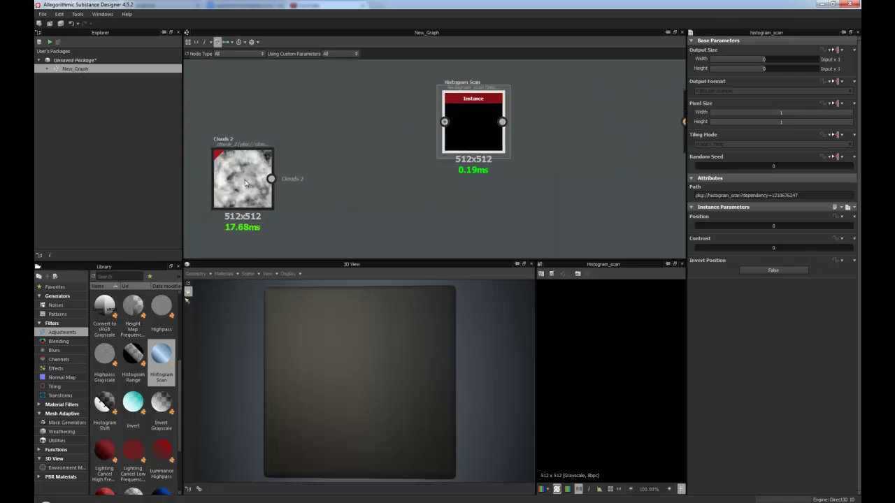
Step: Replace the Clouds 2 node with a fresh Clouds 2 noise left of Histogram Scan and compute the node thumbnails
{"action": "left_click_drag", "start_coordinate": [245, 186], "coordinate": [286, 151]}
{"action": "left_click", "coordinate": [55, 305]}
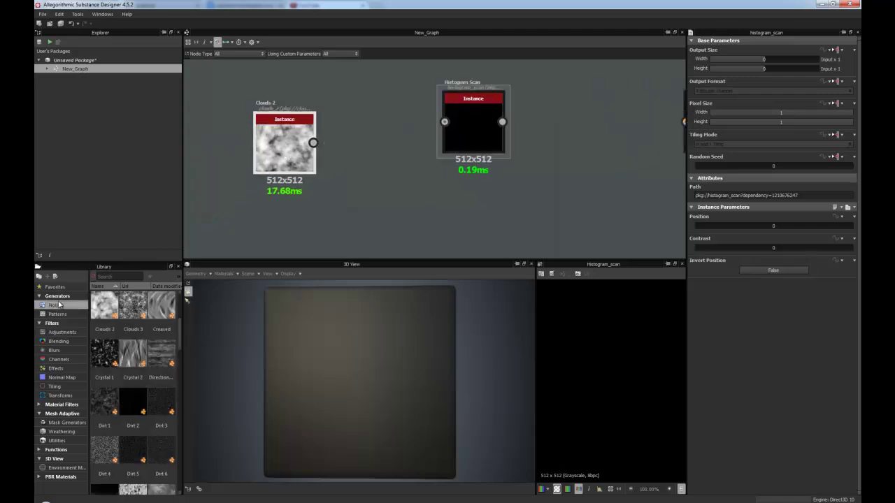
{"action": "left_click_drag", "start_coordinate": [105, 308], "coordinate": [383, 172]}
{"action": "left_click", "coordinate": [301, 155]}
{"action": "key", "text": "Delete"}
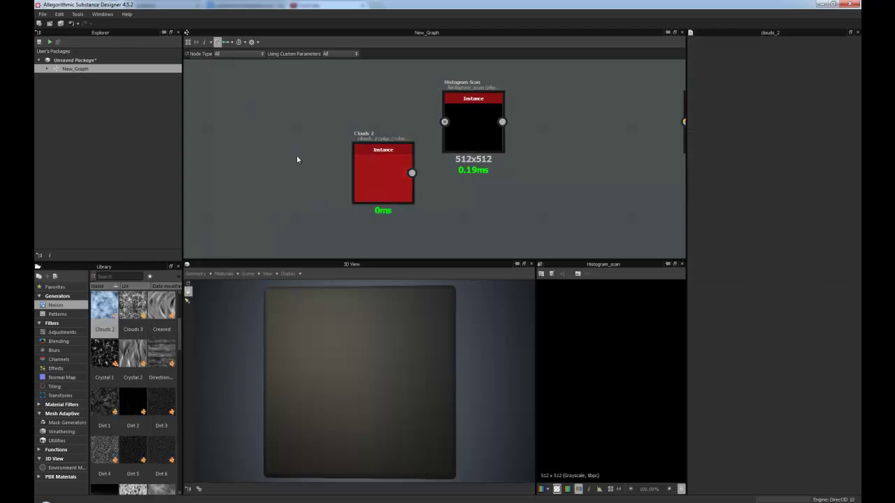
{"action": "left_click", "coordinate": [370, 180]}
{"action": "left_click_drag", "start_coordinate": [396, 186], "coordinate": [321, 152]}
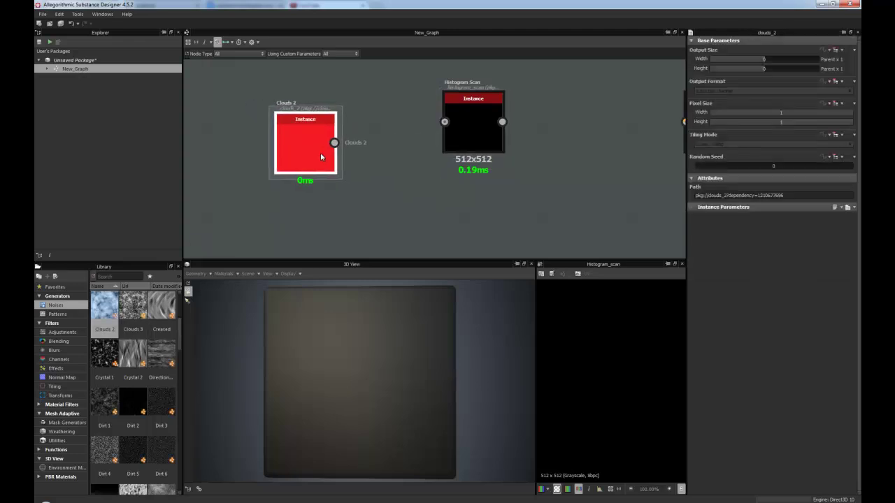
{"action": "right_click", "coordinate": [383, 185]}
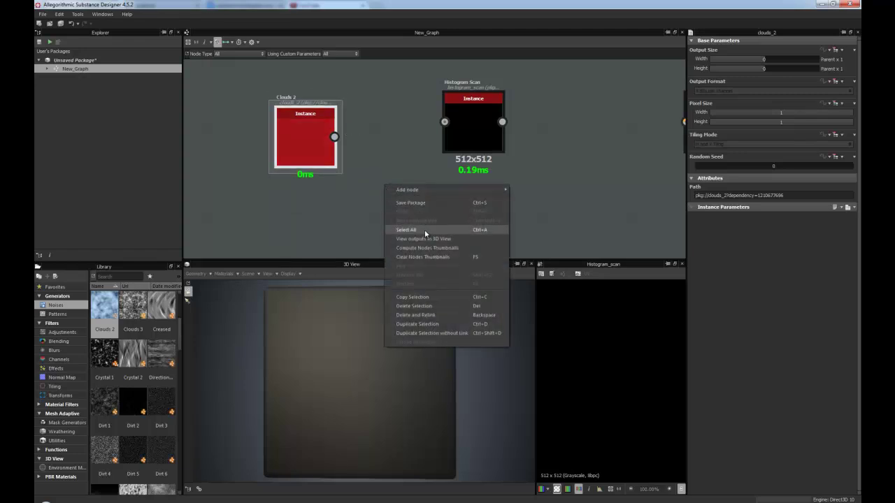
{"action": "left_click", "coordinate": [427, 248]}
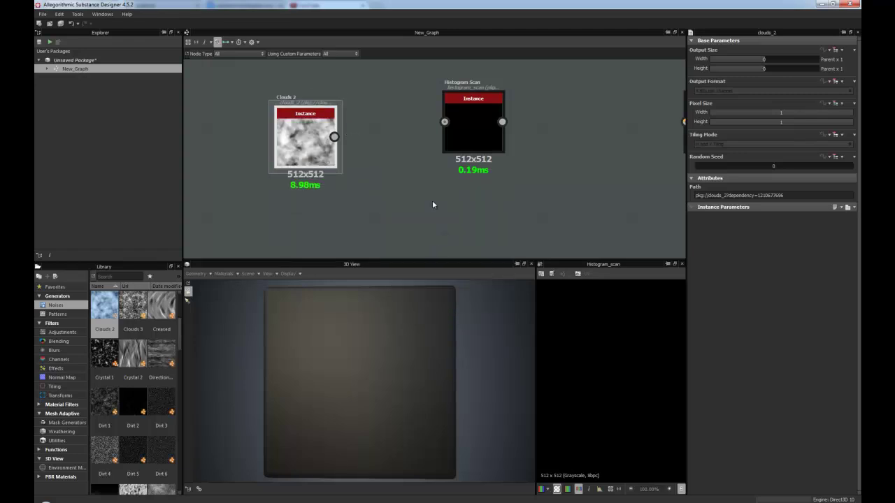
Step: Connect Clouds 2 to the Histogram Scan input and its output to Diffuse, lining the nodes up in a row
{"action": "middle_click_drag", "start_coordinate": [394, 170], "coordinate": [364, 172]}
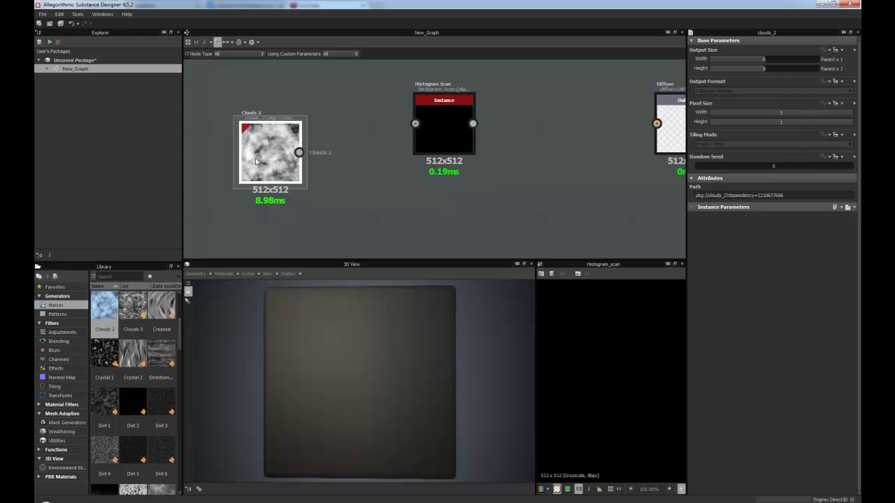
{"action": "left_click_drag", "start_coordinate": [258, 159], "coordinate": [415, 124]}
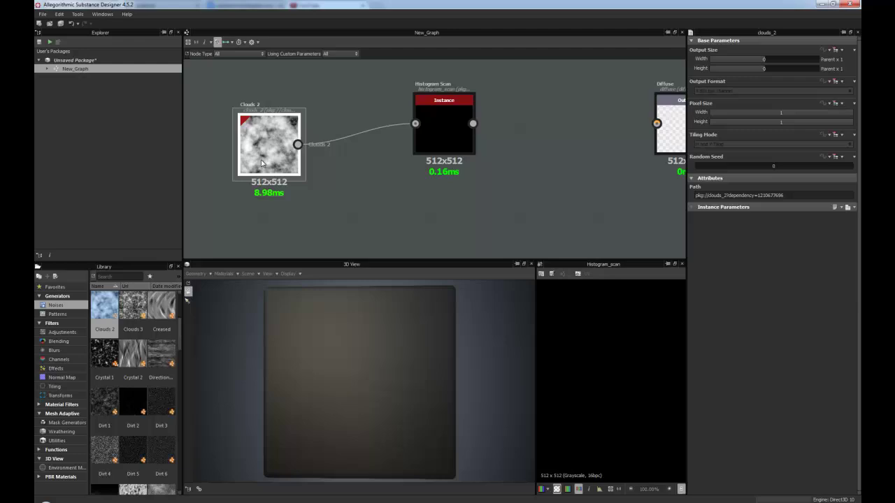
{"action": "left_click_drag", "start_coordinate": [263, 160], "coordinate": [313, 138]}
{"action": "middle_click_drag", "start_coordinate": [427, 137], "coordinate": [310, 152]}
{"action": "left_click_drag", "start_coordinate": [355, 139], "coordinate": [539, 137]}
{"action": "middle_click_drag", "start_coordinate": [383, 175], "coordinate": [443, 138]}
{"action": "middle_click_drag", "start_coordinate": [379, 128], "coordinate": [407, 148]}
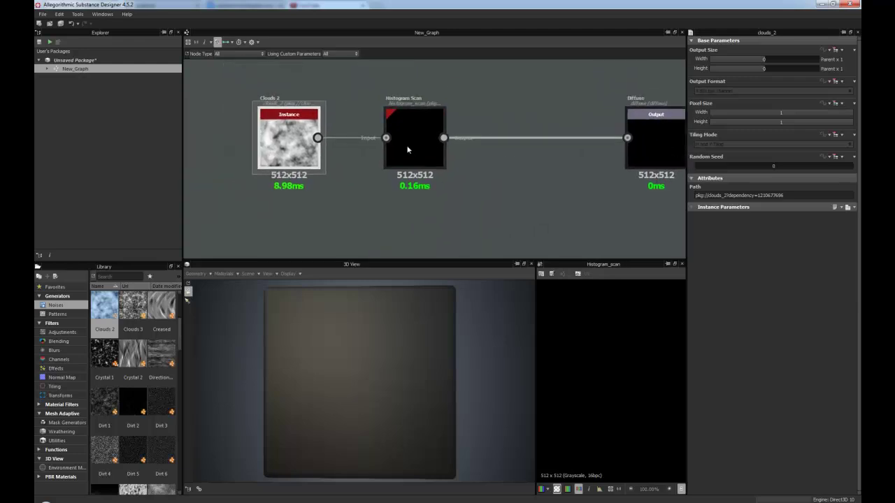
{"action": "left_click_drag", "start_coordinate": [407, 147], "coordinate": [430, 149]}
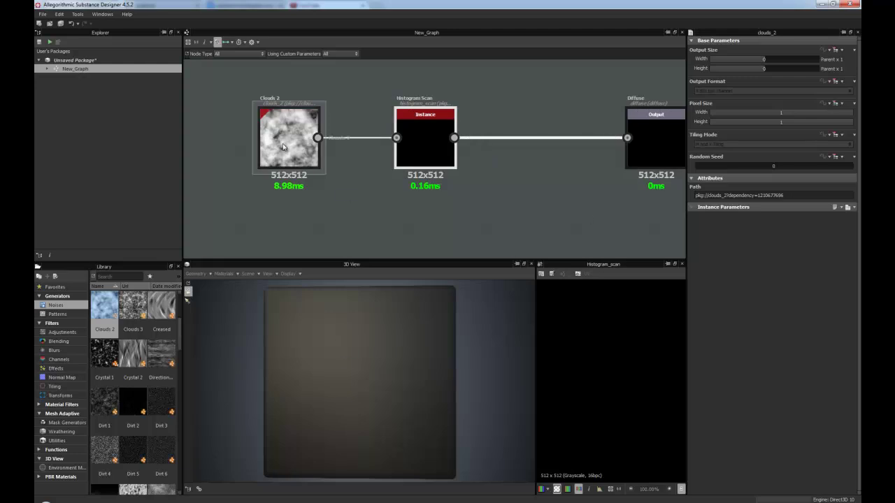
Step: Set the Histogram Scan node's Position to 0.34 and its Contrast to 1
{"action": "left_click", "coordinate": [421, 136]}
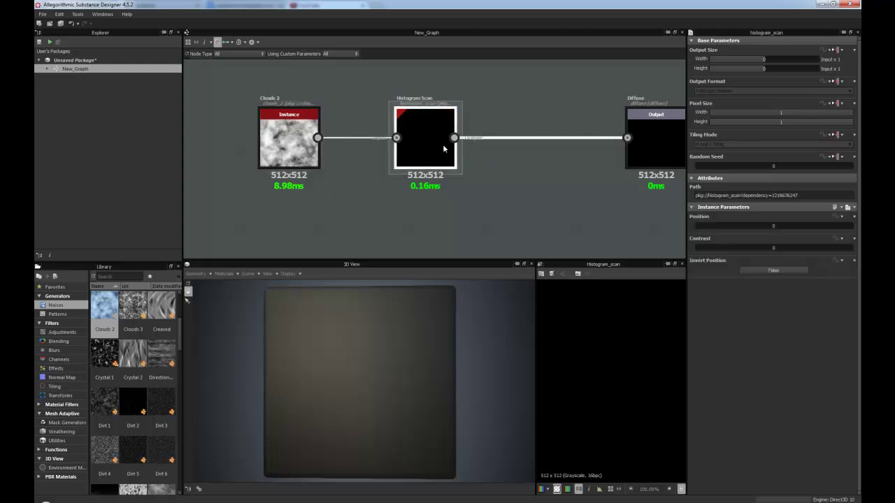
{"action": "left_click_drag", "start_coordinate": [695, 227], "coordinate": [737, 224]}
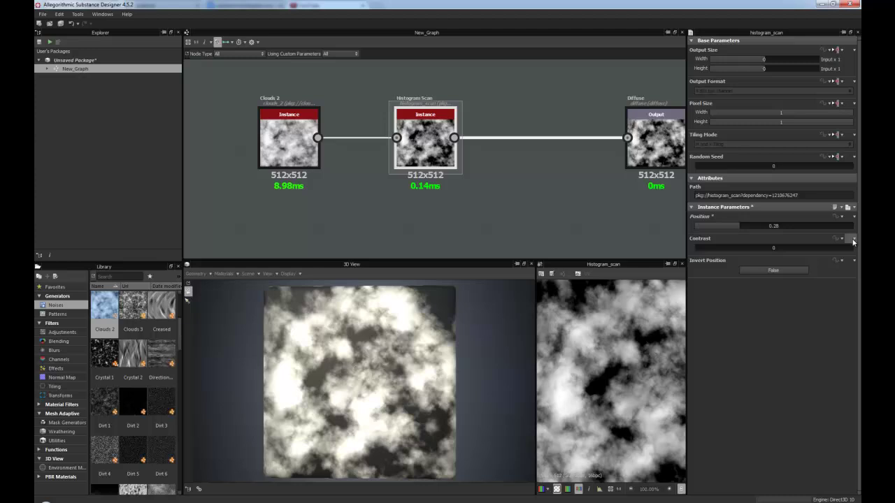
{"action": "left_click", "coordinate": [833, 222]}
{"action": "left_click_drag", "start_coordinate": [833, 222], "coordinate": [756, 233]}
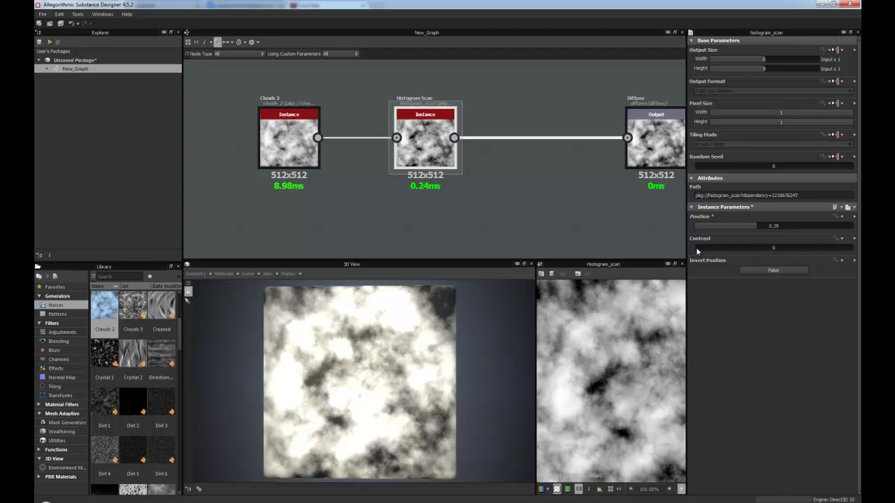
{"action": "left_click_drag", "start_coordinate": [695, 247], "coordinate": [859, 254]}
{"action": "left_click_drag", "start_coordinate": [758, 225], "coordinate": [748, 229]}
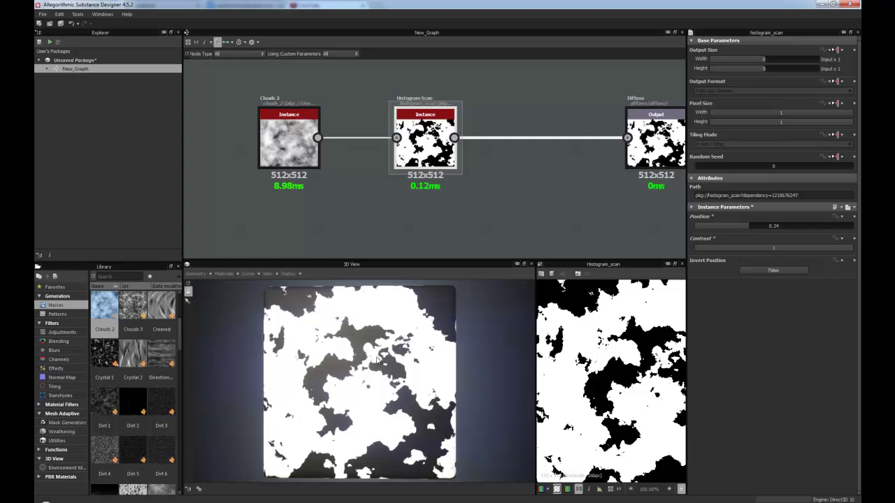
Step: Move the Normal Color, Height Normal Blender and Normal output nodes together to just below the Histogram Scan and Diffuse row
{"action": "scroll", "coordinate": [483, 192], "scroll_direction": "down", "scroll_amount": 1}
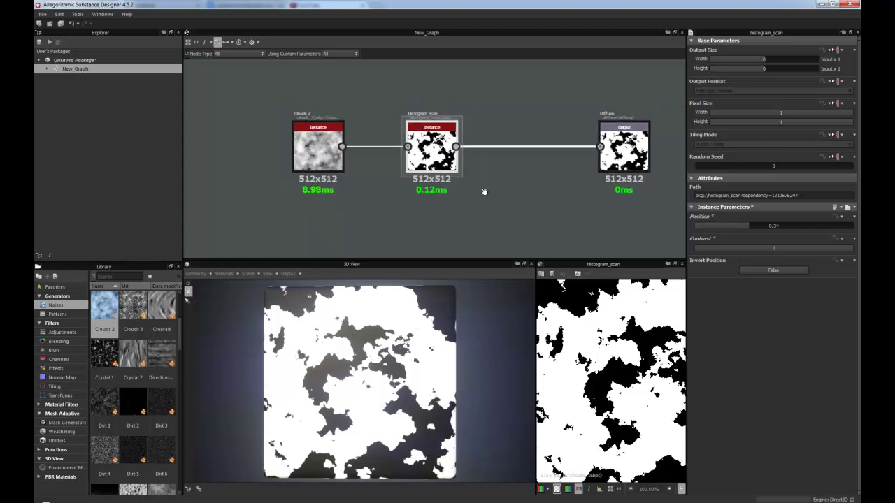
{"action": "middle_click_drag", "start_coordinate": [483, 192], "coordinate": [436, 181]}
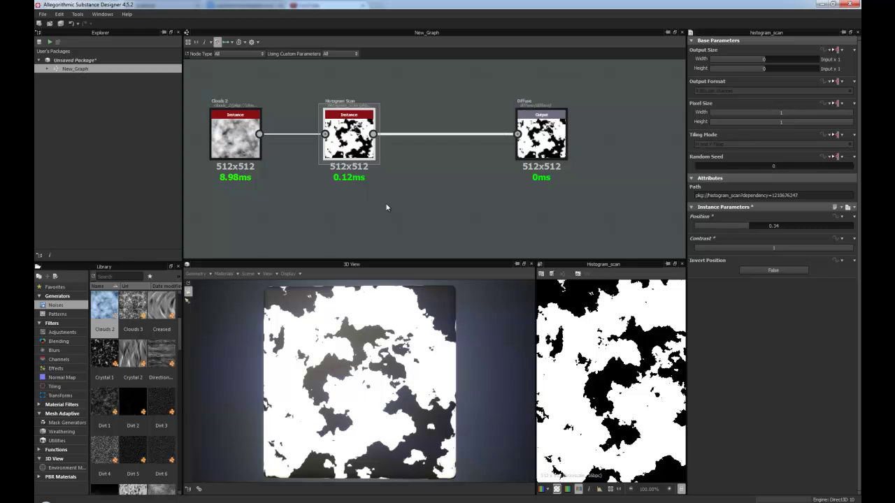
{"action": "scroll", "coordinate": [385, 206], "scroll_direction": "down", "scroll_amount": 3}
{"action": "middle_click_drag", "start_coordinate": [413, 215], "coordinate": [467, 195]}
{"action": "scroll", "coordinate": [476, 190], "scroll_direction": "down", "scroll_amount": 1}
{"action": "scroll", "coordinate": [506, 181], "scroll_direction": "down", "scroll_amount": 1}
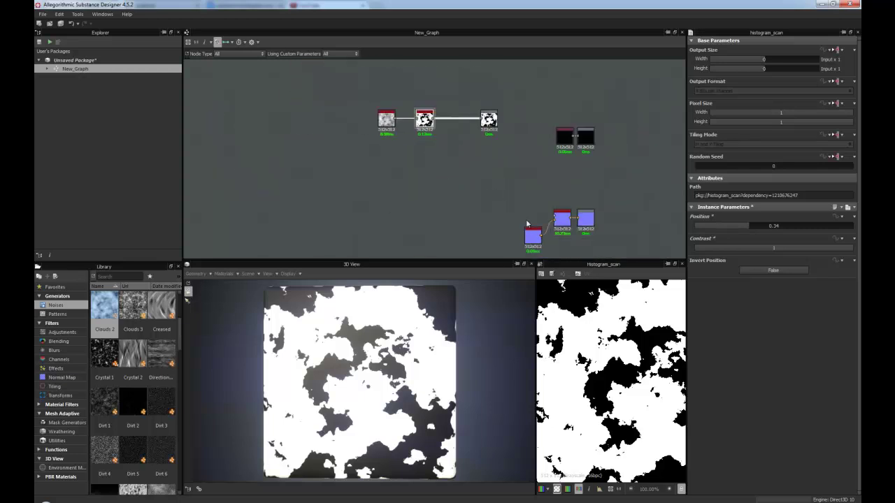
{"action": "left_click_drag", "start_coordinate": [490, 183], "coordinate": [583, 250]}
{"action": "left_click_drag", "start_coordinate": [591, 217], "coordinate": [505, 165]}
Step: Feed the Histogram Scan output into the Height Normal Blender's height input and set its Normal Intensity to 7.08
{"action": "scroll", "coordinate": [505, 165], "scroll_direction": "up", "scroll_amount": 2}
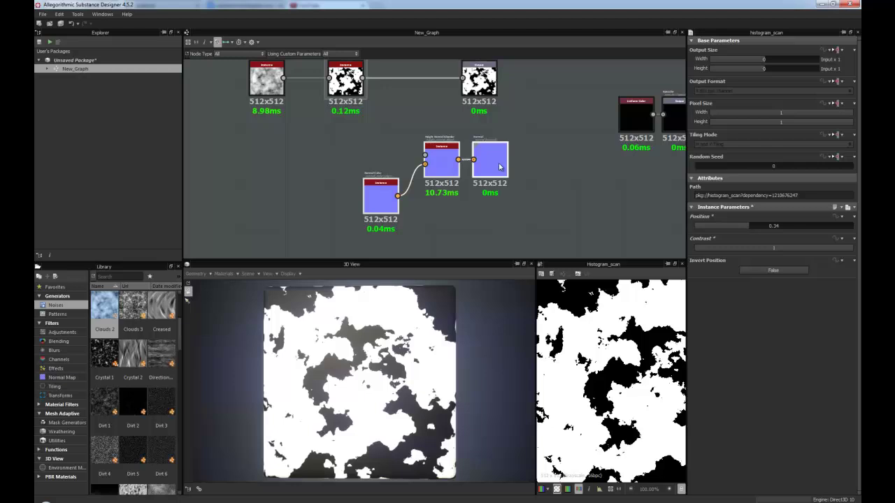
{"action": "scroll", "coordinate": [401, 195], "scroll_direction": "up", "scroll_amount": 2}
{"action": "middle_click_drag", "start_coordinate": [430, 185], "coordinate": [453, 230]}
{"action": "left_click_drag", "start_coordinate": [376, 97], "coordinate": [448, 189]}
{"action": "double_click", "coordinate": [459, 189]}
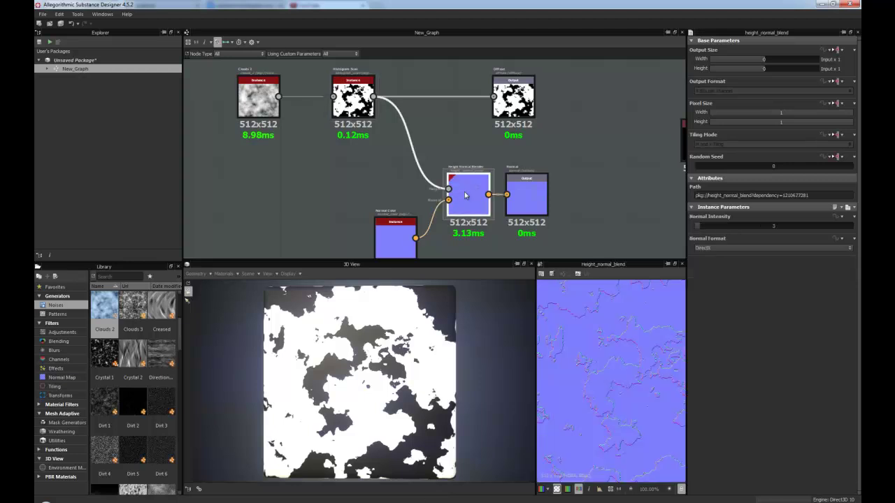
{"action": "scroll", "coordinate": [634, 375], "scroll_direction": "up", "scroll_amount": 2}
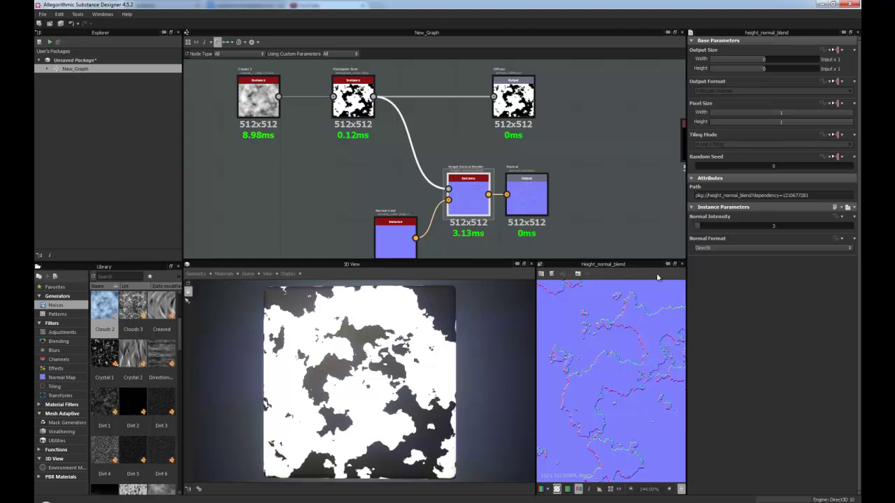
{"action": "mouse_move", "coordinate": [699, 227]}
{"action": "left_mouse_down"}
{"action": "mouse_move", "coordinate": [762, 228]}
{"action": "mouse_move", "coordinate": [689, 235]}
{"action": "left_mouse_up"}
Step: Nudge the Normal Color, Height Normal Blender and Normal output group slightly left
{"action": "middle_click_drag", "start_coordinate": [348, 189], "coordinate": [386, 158]}
{"action": "mouse_move", "coordinate": [445, 218]}
{"action": "left_mouse_down"}
{"action": "mouse_move", "coordinate": [463, 212]}
{"action": "mouse_move", "coordinate": [440, 214]}
{"action": "left_mouse_up"}
{"action": "middle_click_drag", "start_coordinate": [448, 182], "coordinate": [425, 211]}
{"action": "left_click_drag", "start_coordinate": [350, 175], "coordinate": [543, 243]}
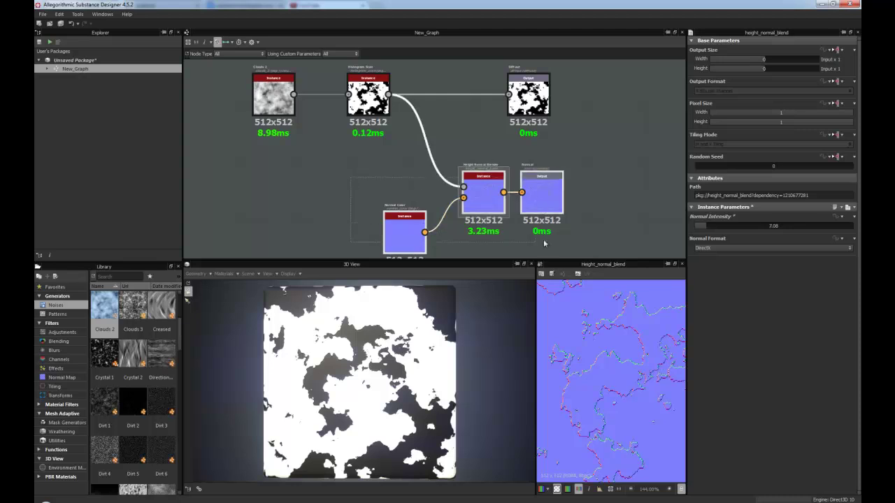
{"action": "left_click_drag", "start_coordinate": [544, 207], "coordinate": [531, 204]}
Step: Shift the Histogram Scan node right, widening its gap from the Clouds 2 node
{"action": "middle_click_drag", "start_coordinate": [482, 186], "coordinate": [456, 213]}
{"action": "scroll", "coordinate": [476, 213], "scroll_direction": "down", "scroll_amount": 3}
{"action": "scroll", "coordinate": [456, 213], "scroll_direction": "up", "scroll_amount": 2}
{"action": "middle_click_drag", "start_coordinate": [407, 180], "coordinate": [496, 220]}
{"action": "scroll", "coordinate": [445, 190], "scroll_direction": "up", "scroll_amount": 4}
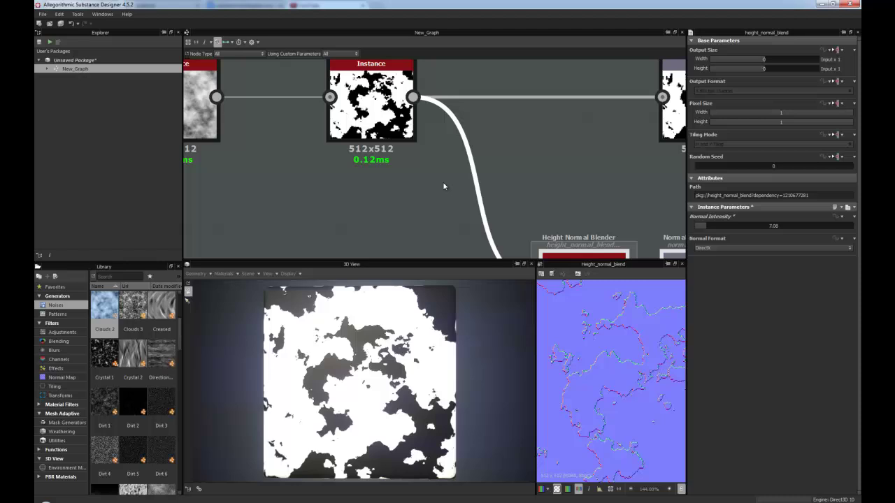
{"action": "middle_click_drag", "start_coordinate": [443, 184], "coordinate": [497, 242]}
{"action": "left_click_drag", "start_coordinate": [439, 180], "coordinate": [485, 180]}
{"action": "middle_click_drag", "start_coordinate": [485, 183], "coordinate": [425, 193]}
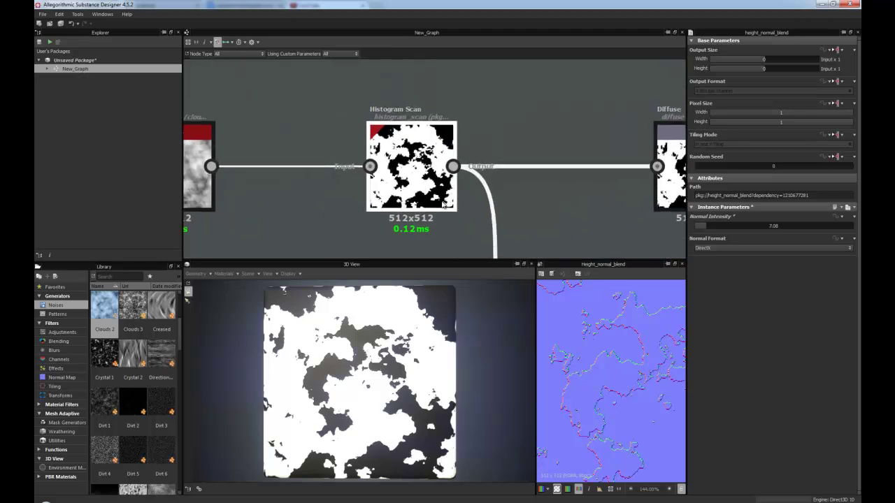